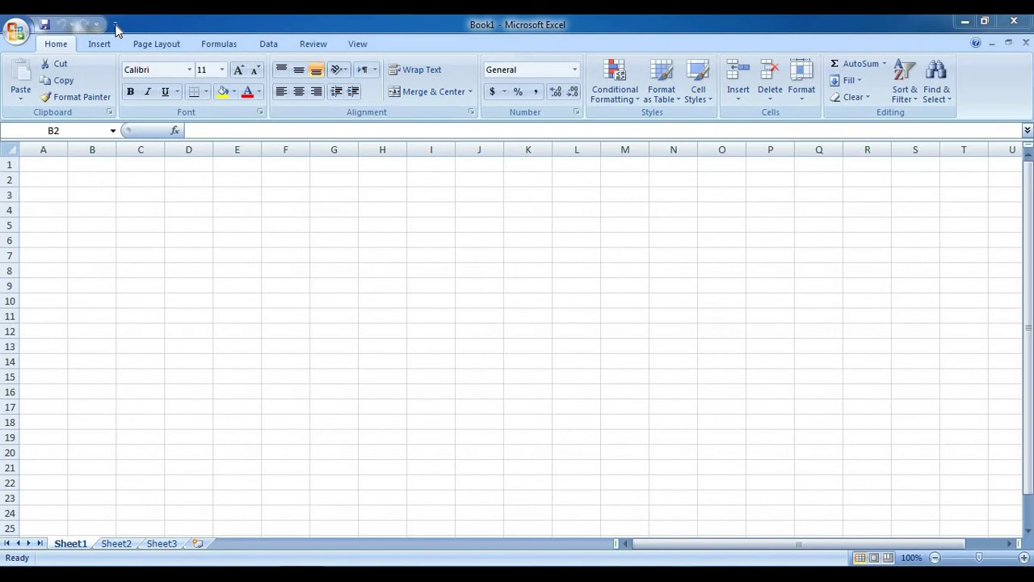
left_click(117, 28)
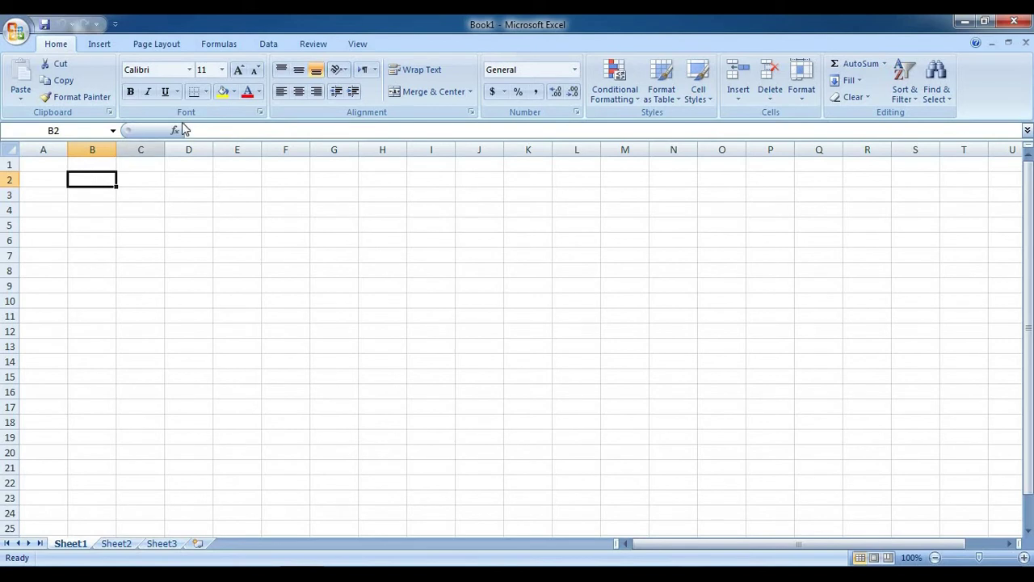
left_click(97, 44)
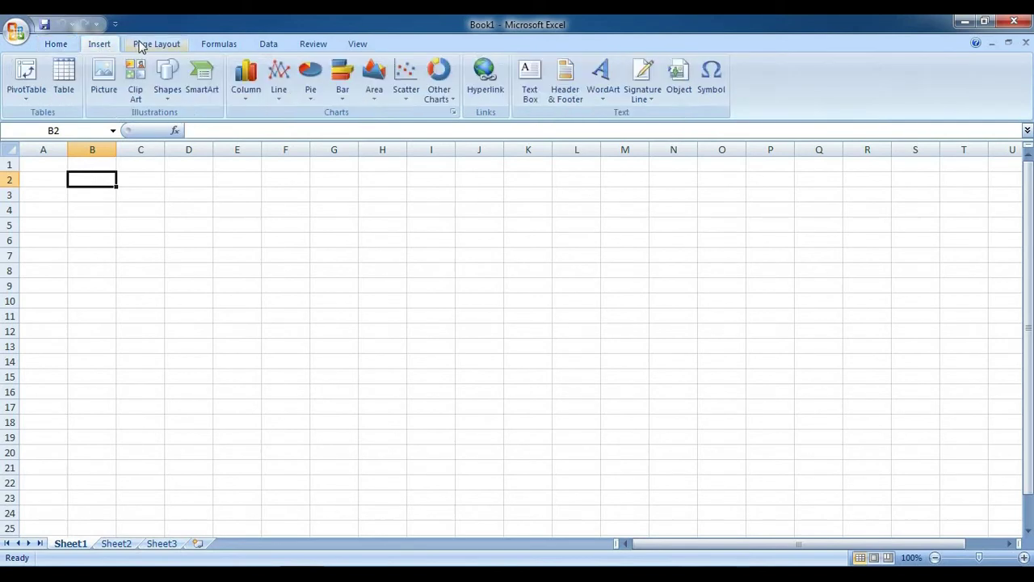
left_click(162, 45)
left_click(219, 44)
left_click(268, 45)
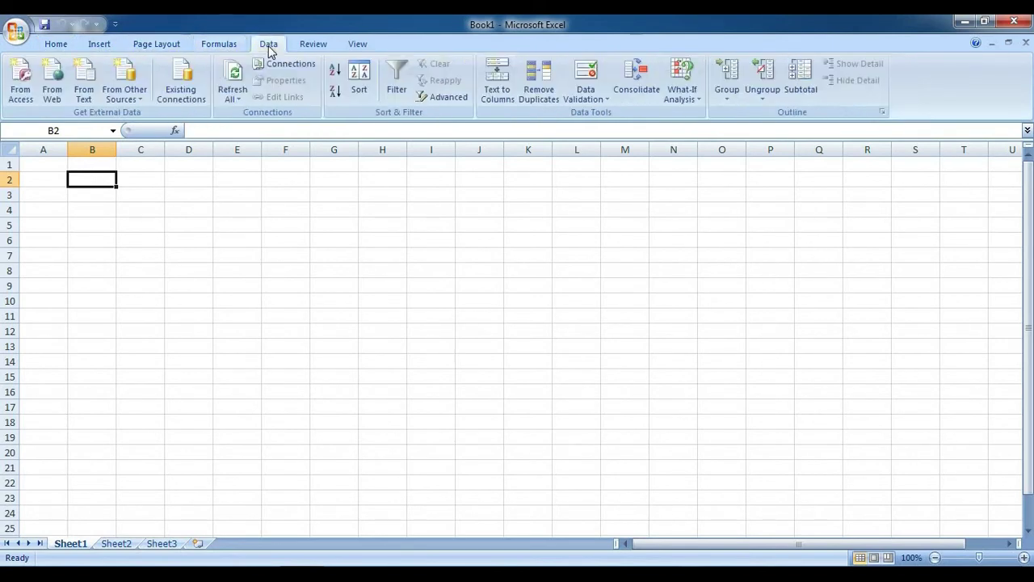
left_click(313, 46)
left_click(69, 44)
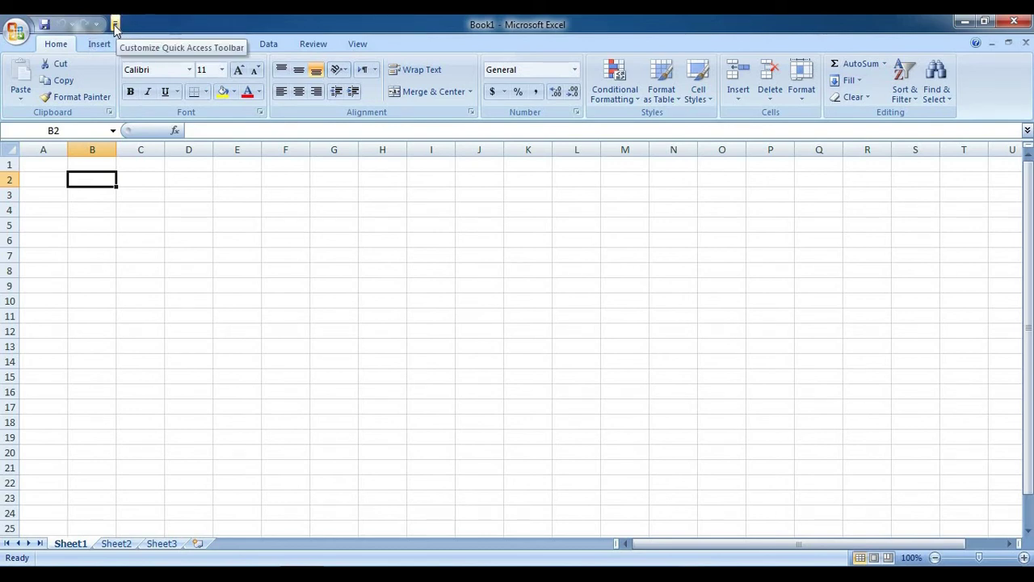
Step: Add the New and Open commands to the Quick Access Toolbar
left_click(115, 25)
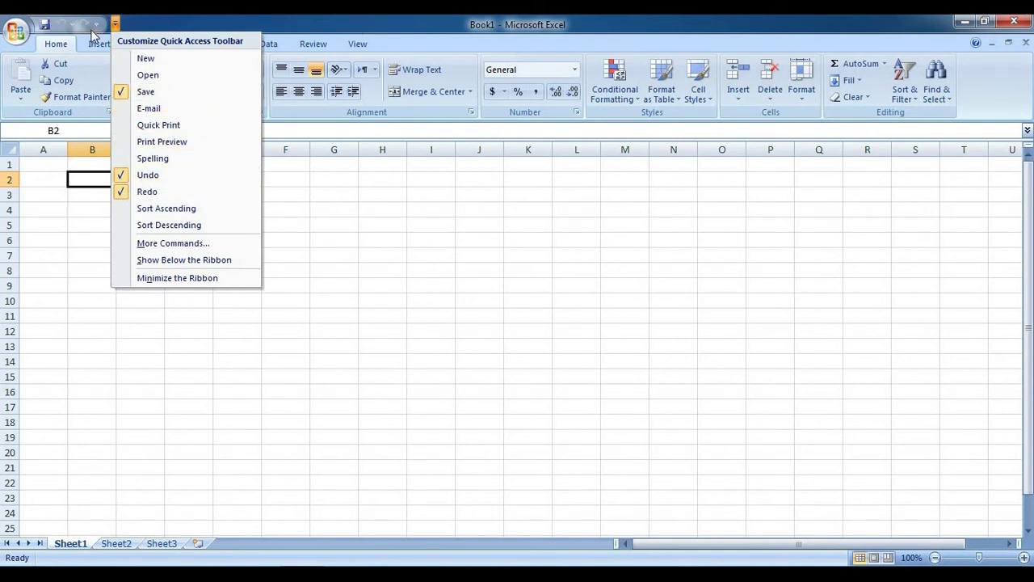
left_click(146, 59)
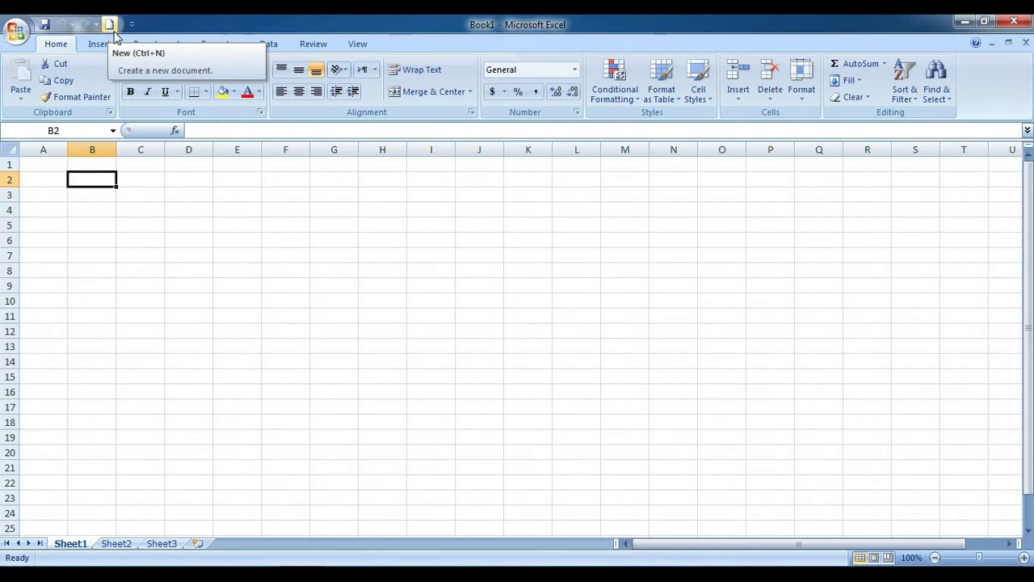
left_click(132, 24)
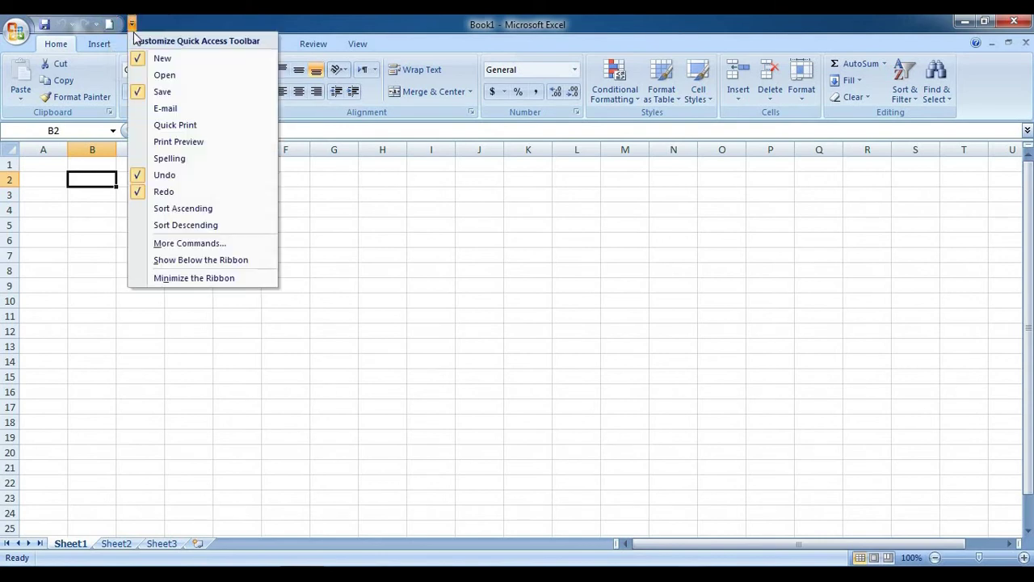
left_click(164, 75)
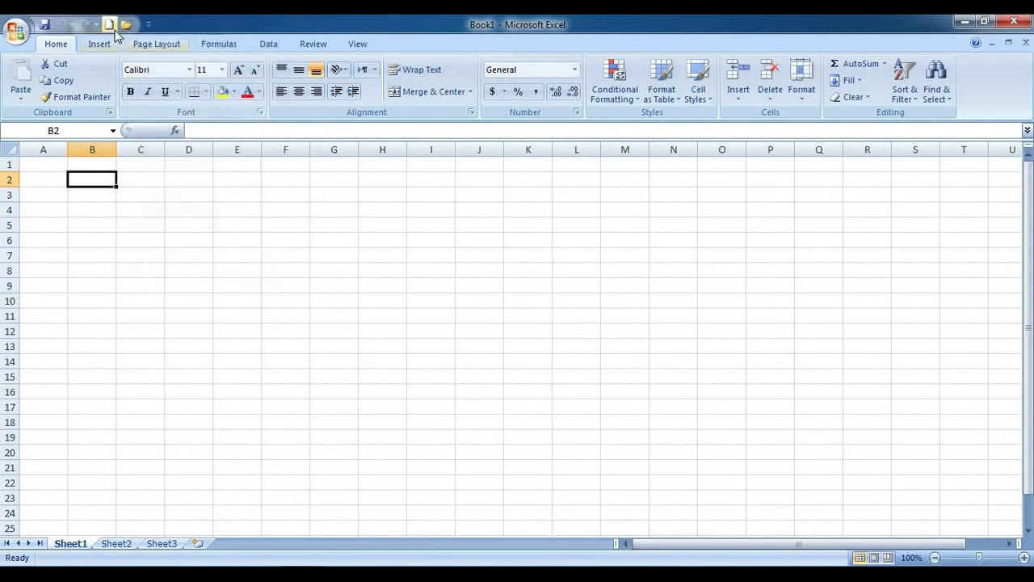
Step: Remove the New and Open commands from the Quick Access Toolbar
left_click(148, 24)
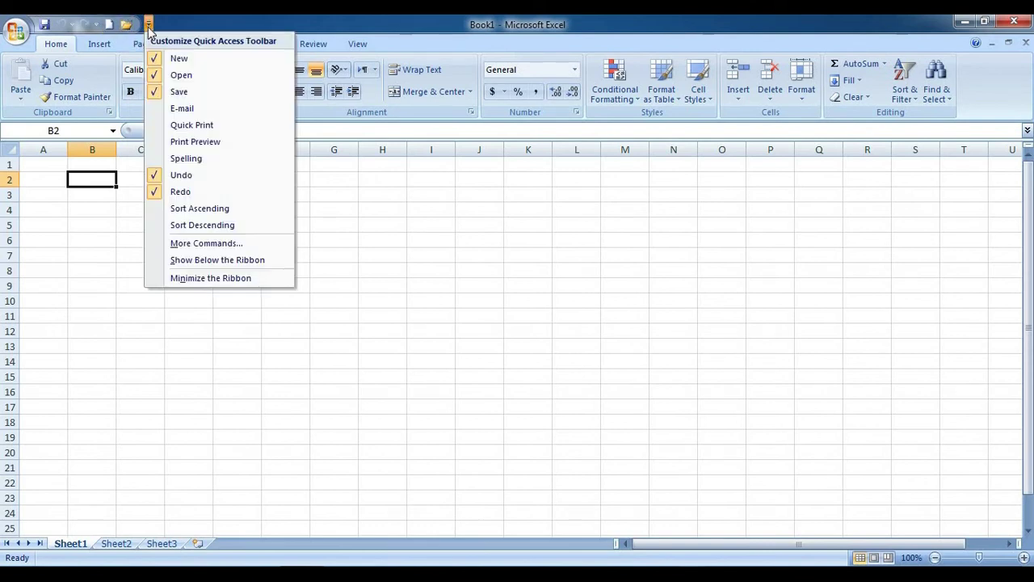
left_click(161, 63)
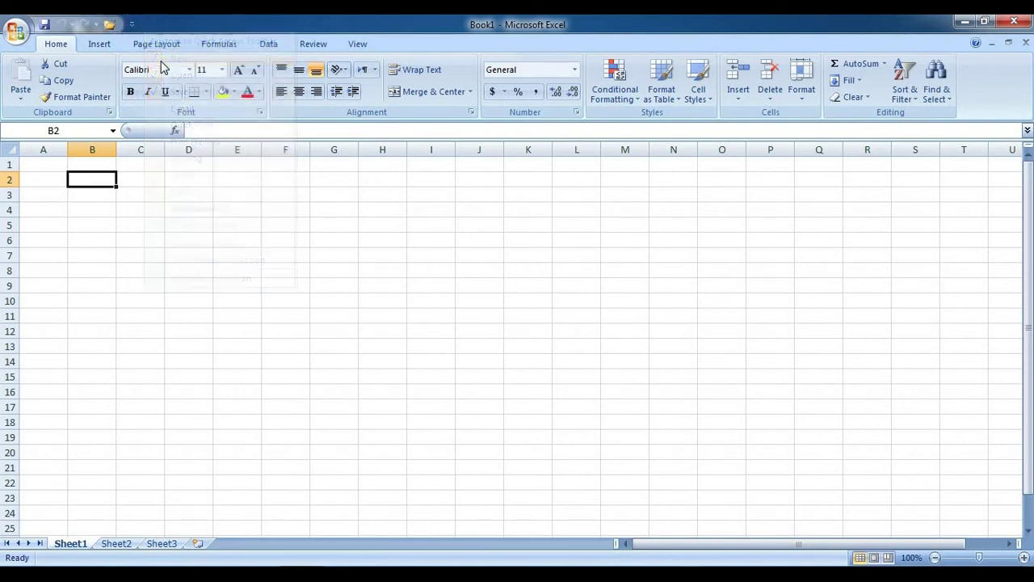
left_click(132, 24)
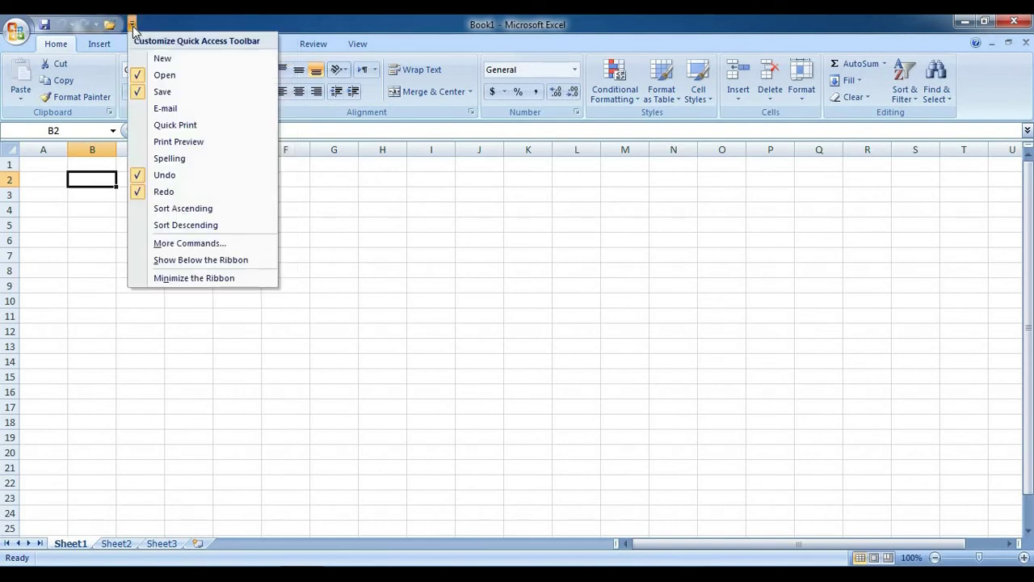
left_click(169, 77)
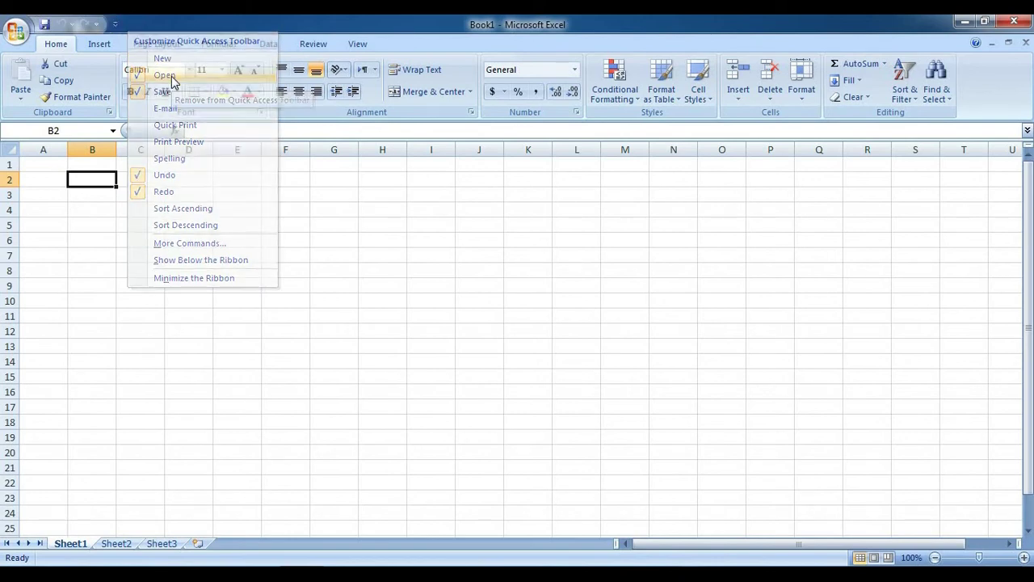
Step: Remove the Undo and Redo commands from the Quick Access Toolbar
left_click(116, 24)
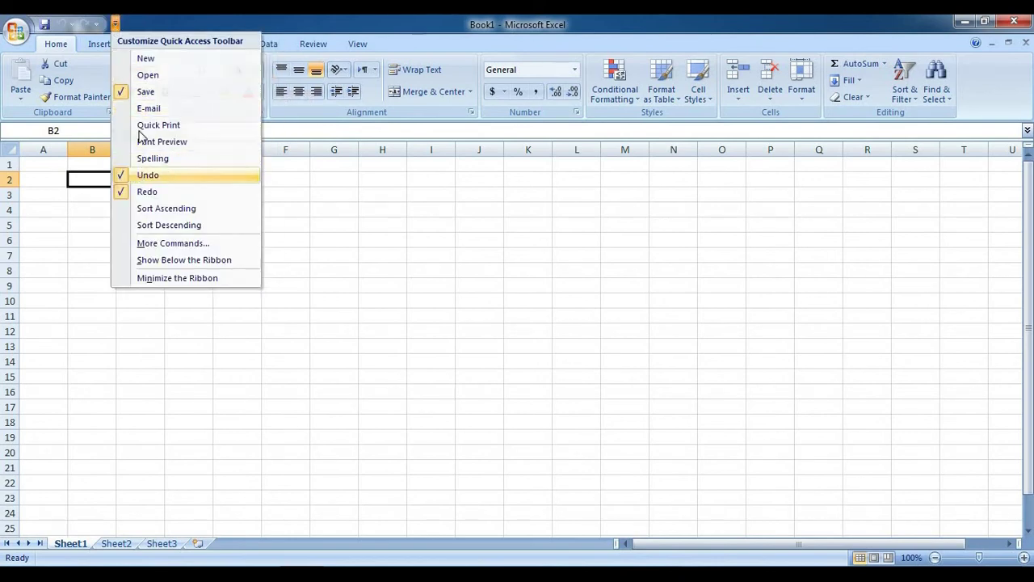
left_click(142, 175)
left_click(90, 24)
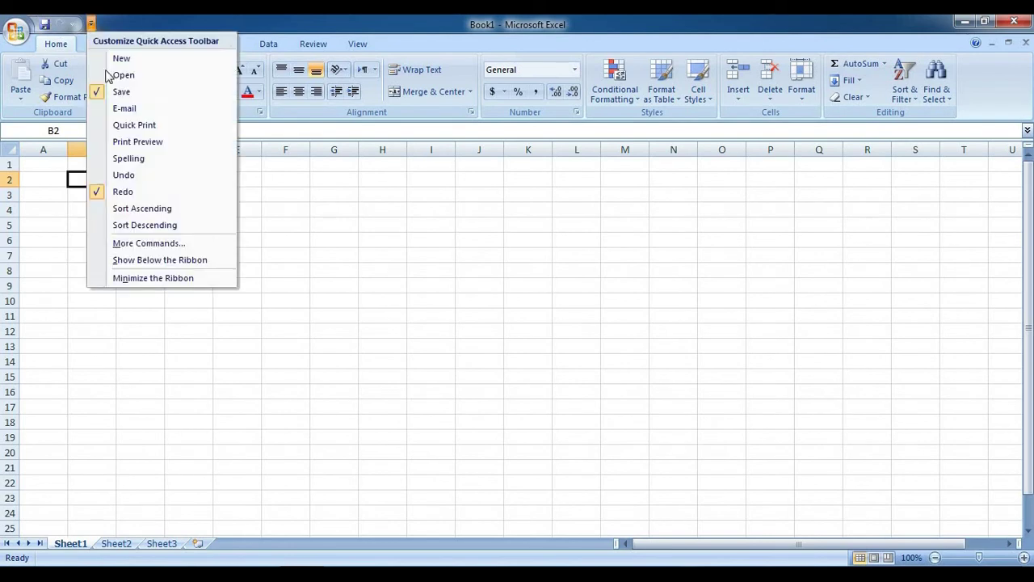
left_click(117, 190)
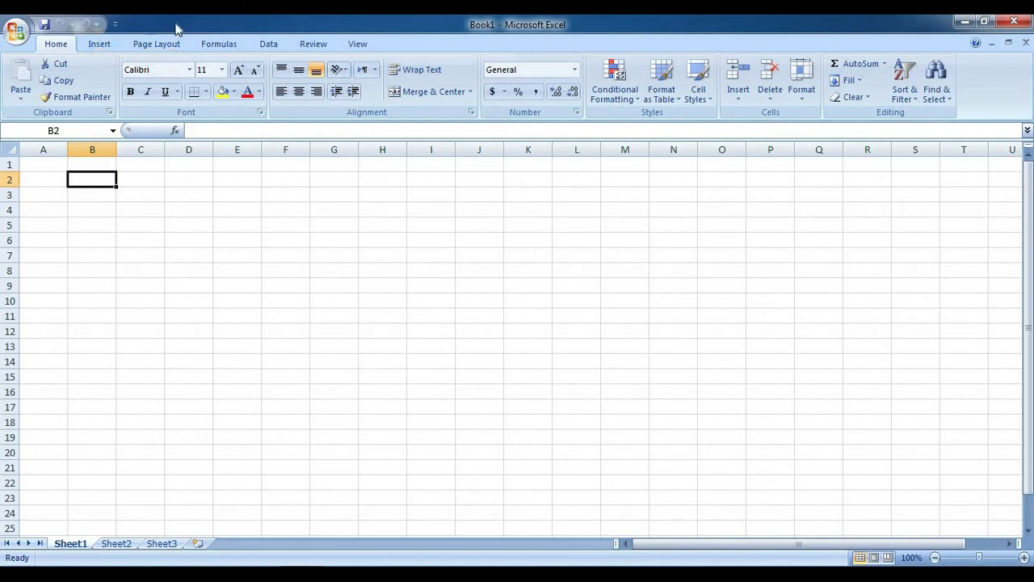
Step: Open the full Quick Access Toolbar customization options and add Quick Print from the popular commands
left_click(116, 24)
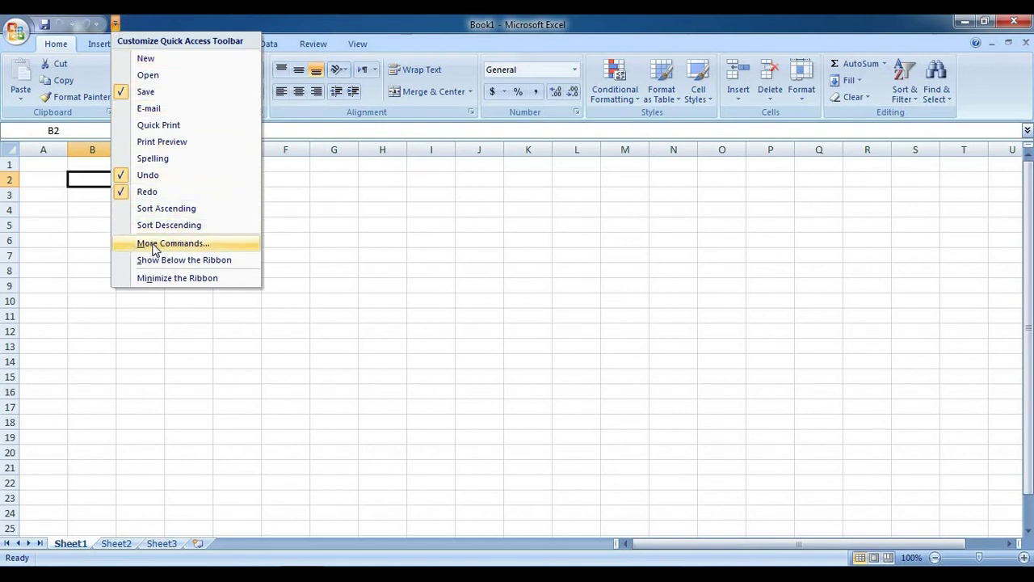
left_click(203, 244)
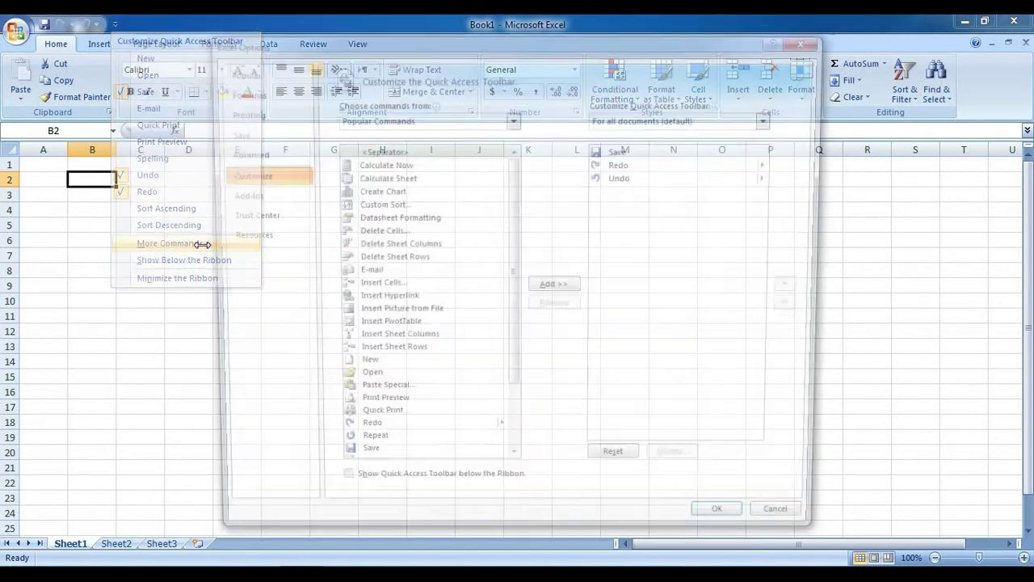
left_click_drag(520, 50, 474, 48)
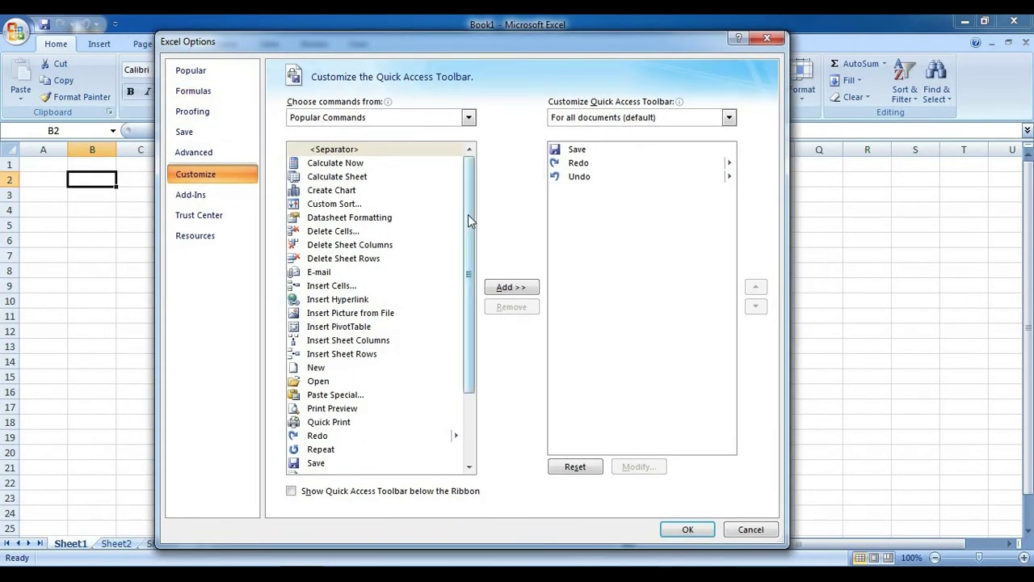
left_click_drag(468, 214, 422, 200)
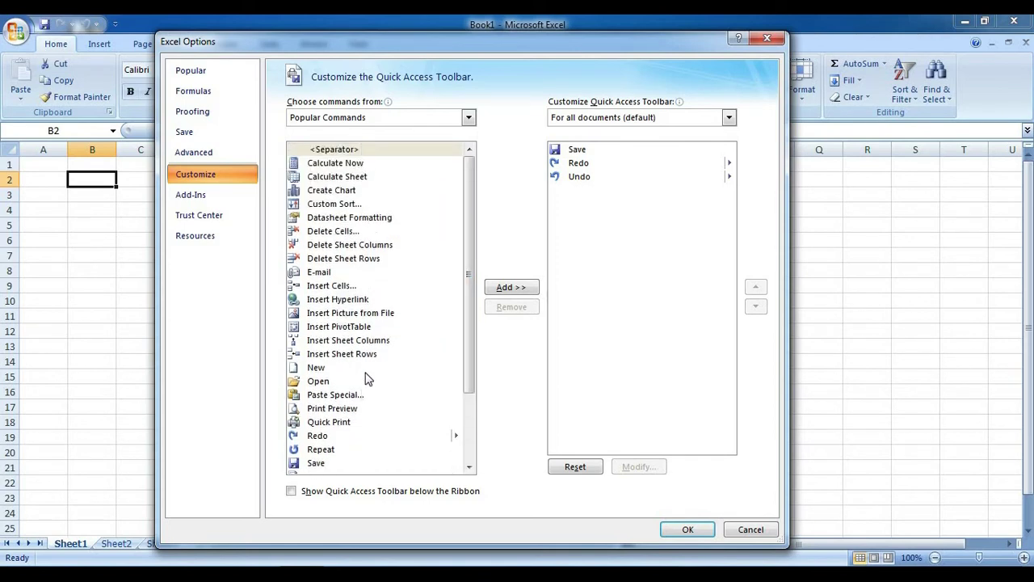
mouse_move(467, 224)
left_mouse_down()
mouse_move(469, 327)
mouse_move(468, 218)
left_mouse_up()
left_click_drag(467, 327, 471, 407)
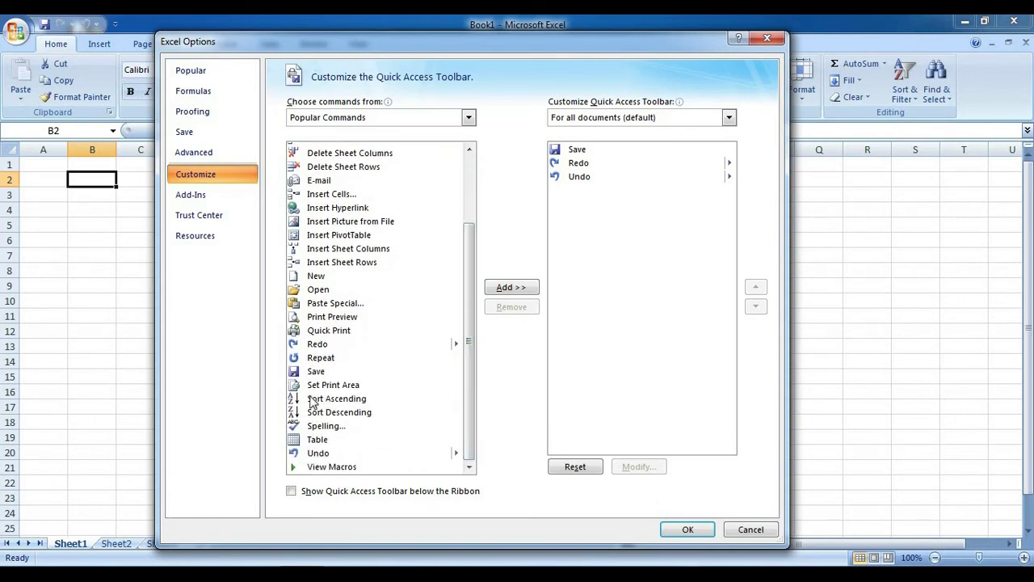
left_click(331, 330)
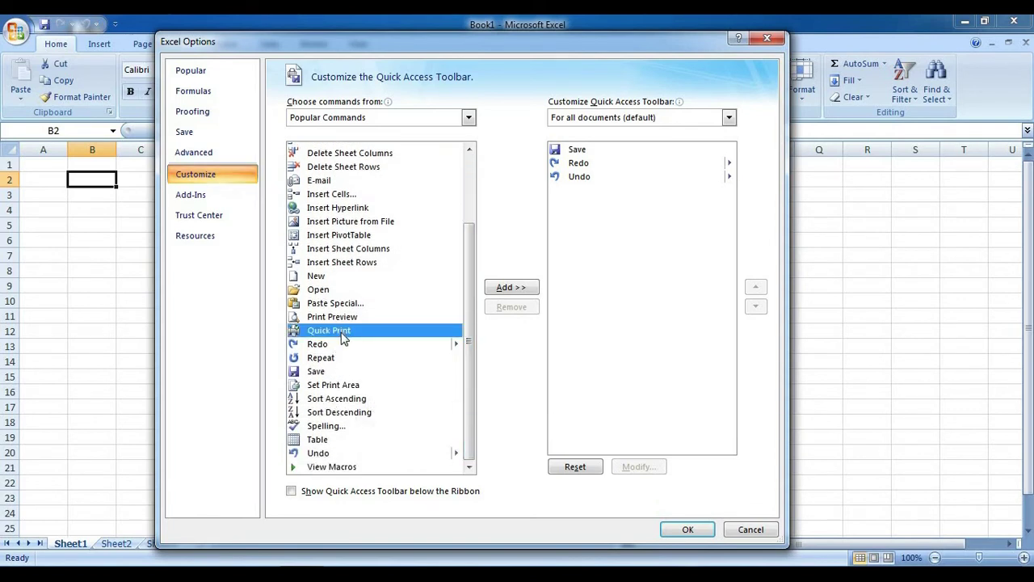
left_click(511, 288)
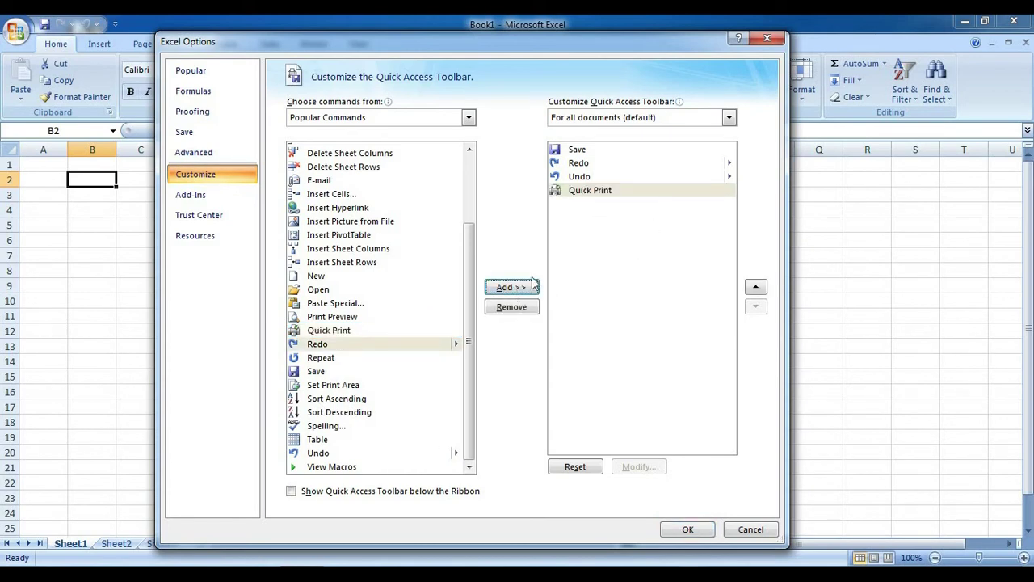
Step: Add the E-mail and Table commands to the list of Quick Access Toolbar commands
left_click(315, 183)
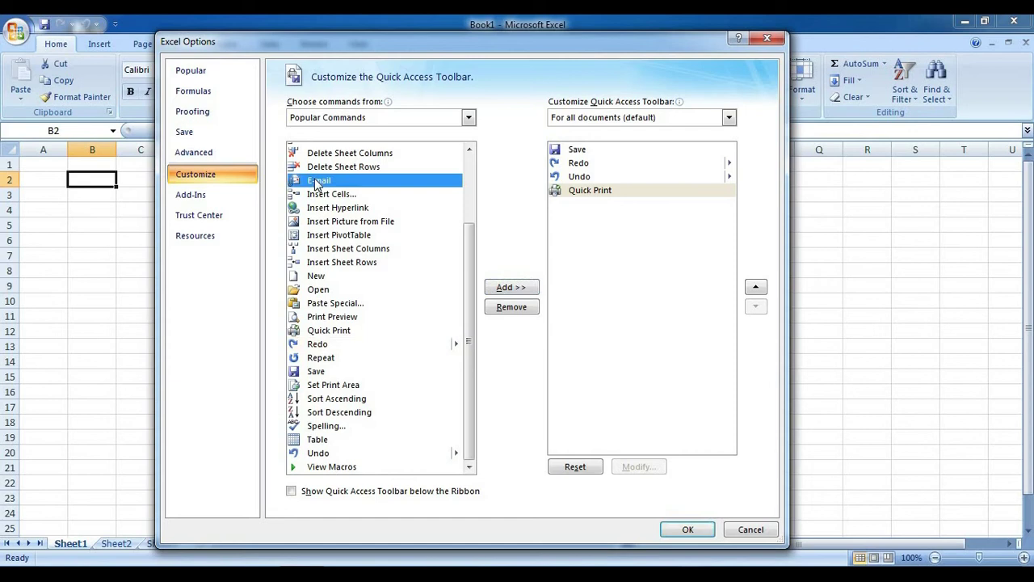
left_click(509, 287)
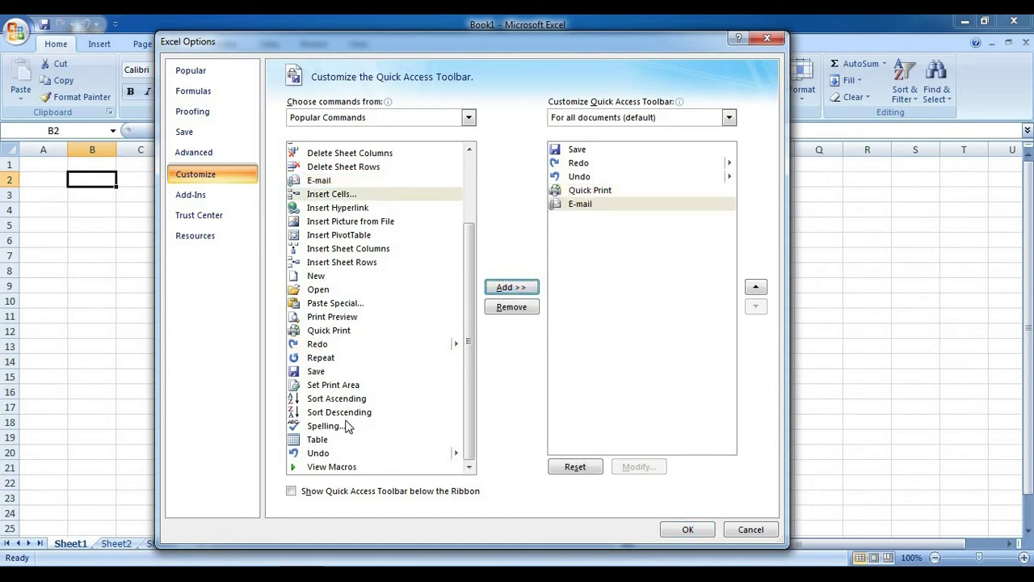
left_click(317, 440)
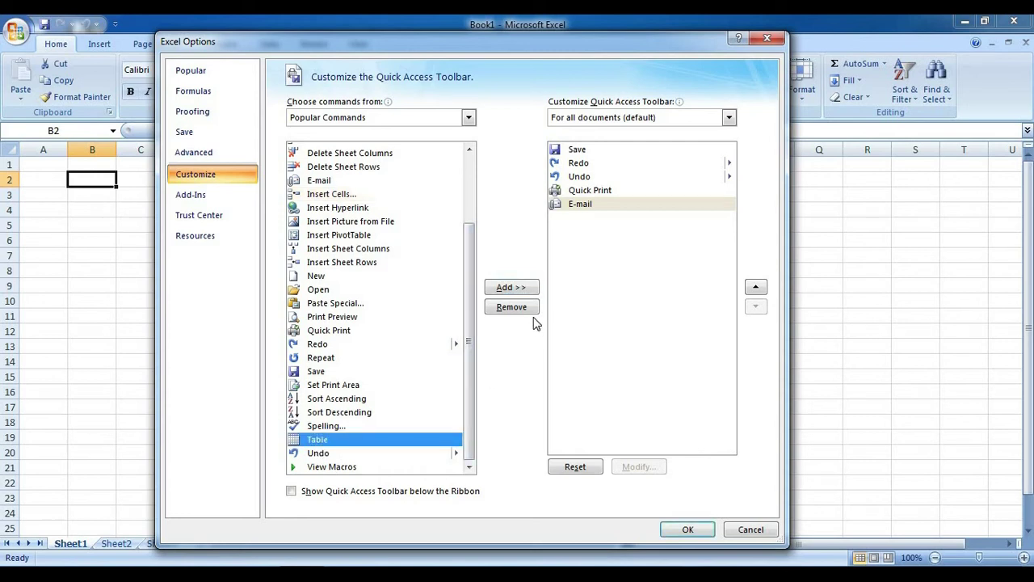
left_click(511, 289)
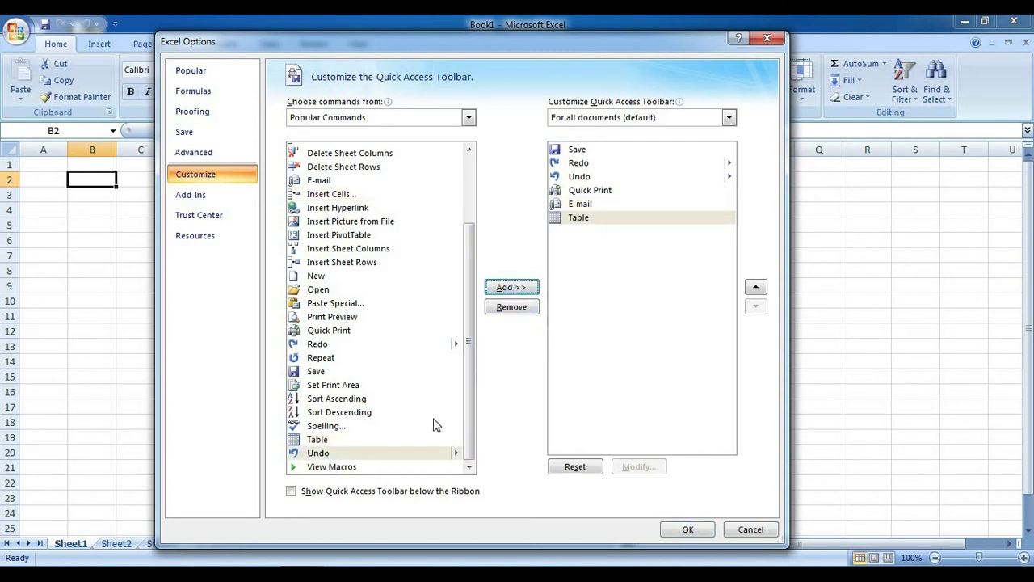
Step: Add the Spelling command to the Quick Access Toolbar list, and remove it again
left_click(327, 428)
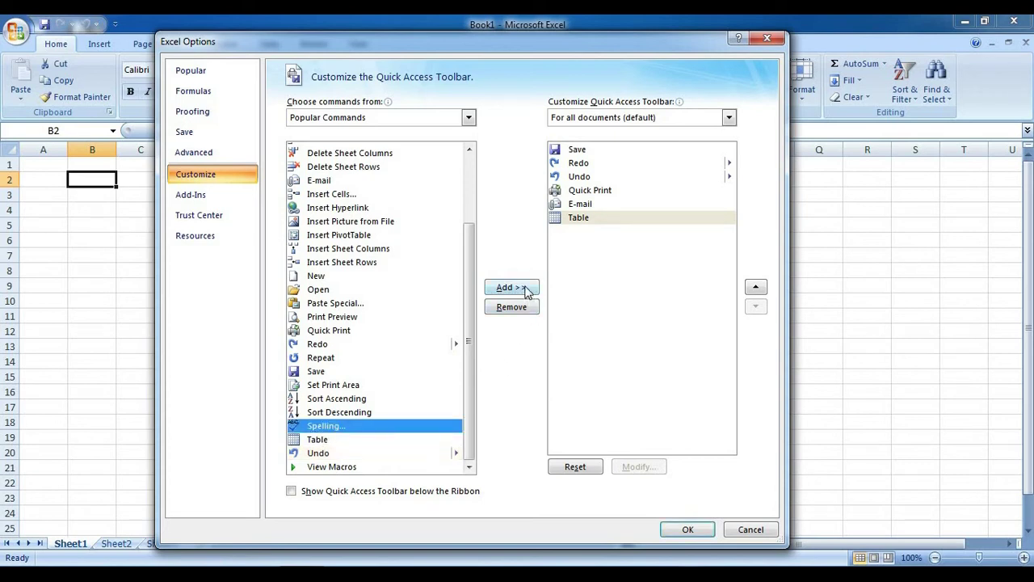
left_click(525, 289)
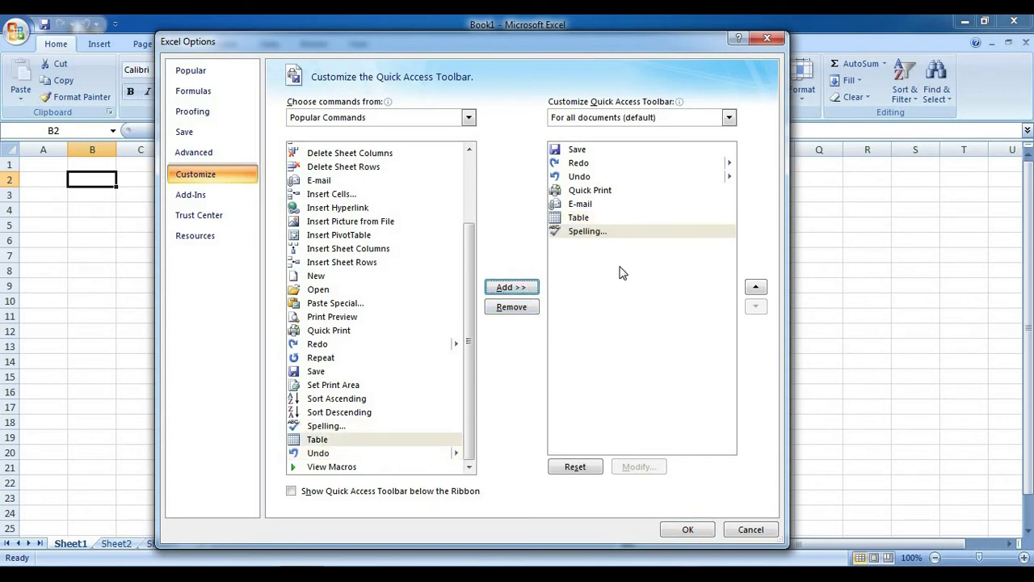
left_click(595, 233)
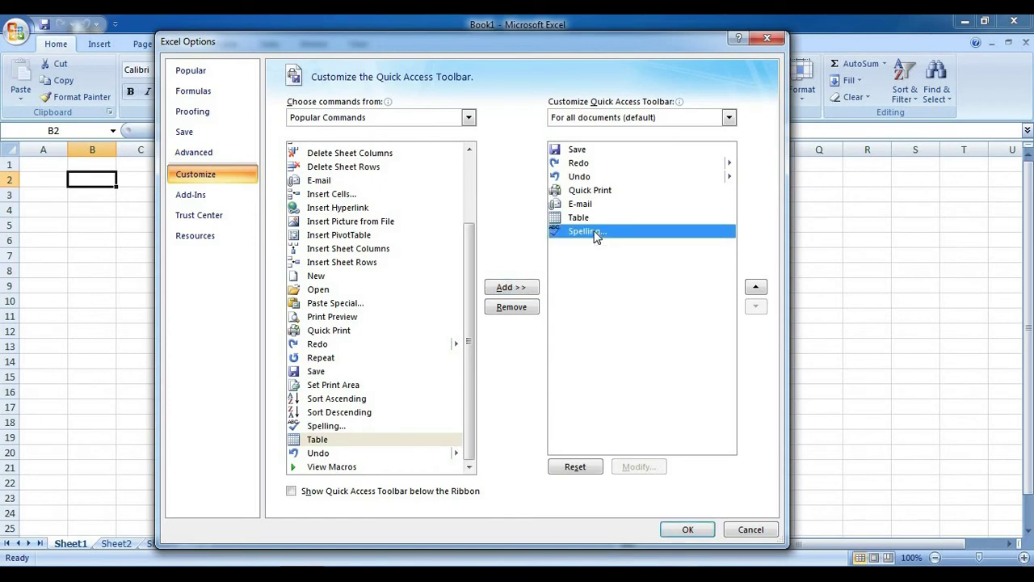
left_click(519, 307)
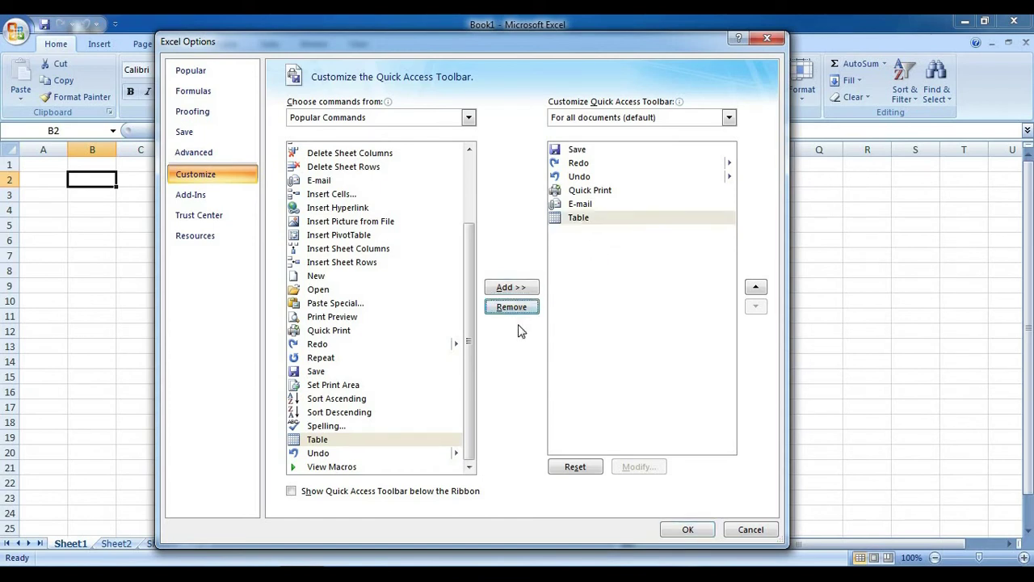
Step: Apply the Quick Access Toolbar customization and close the options dialog
left_click(611, 218)
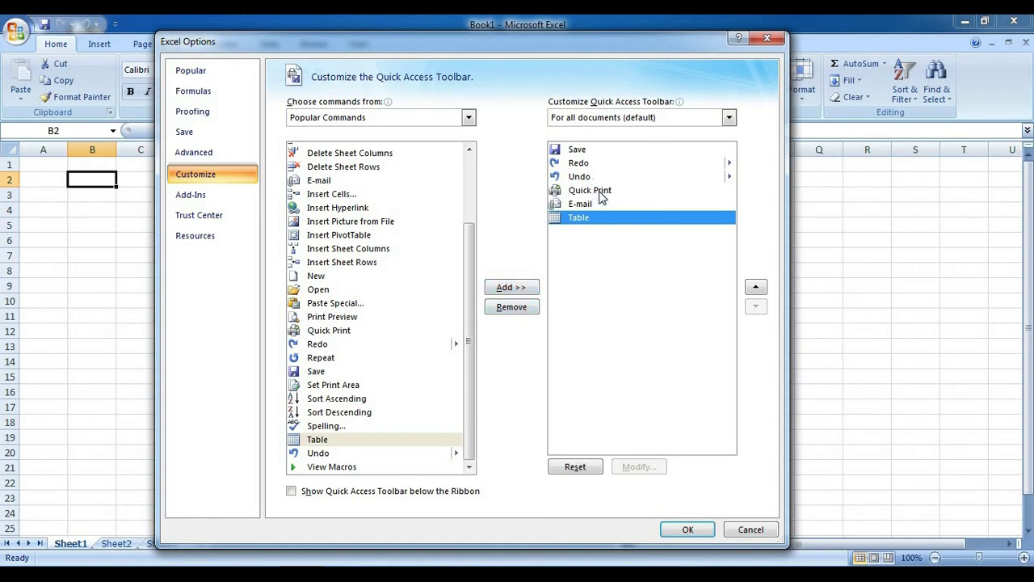
left_click(687, 530)
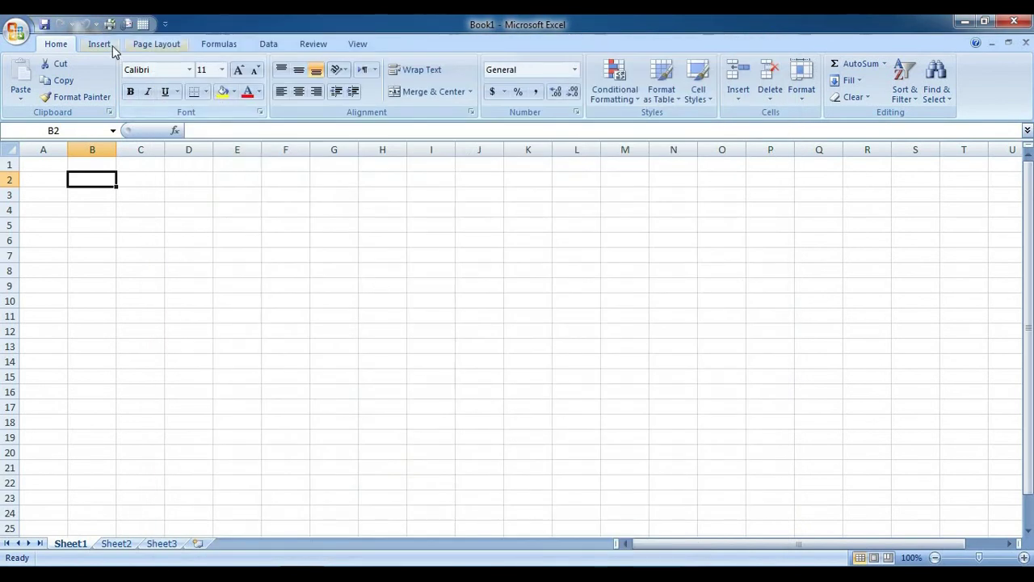